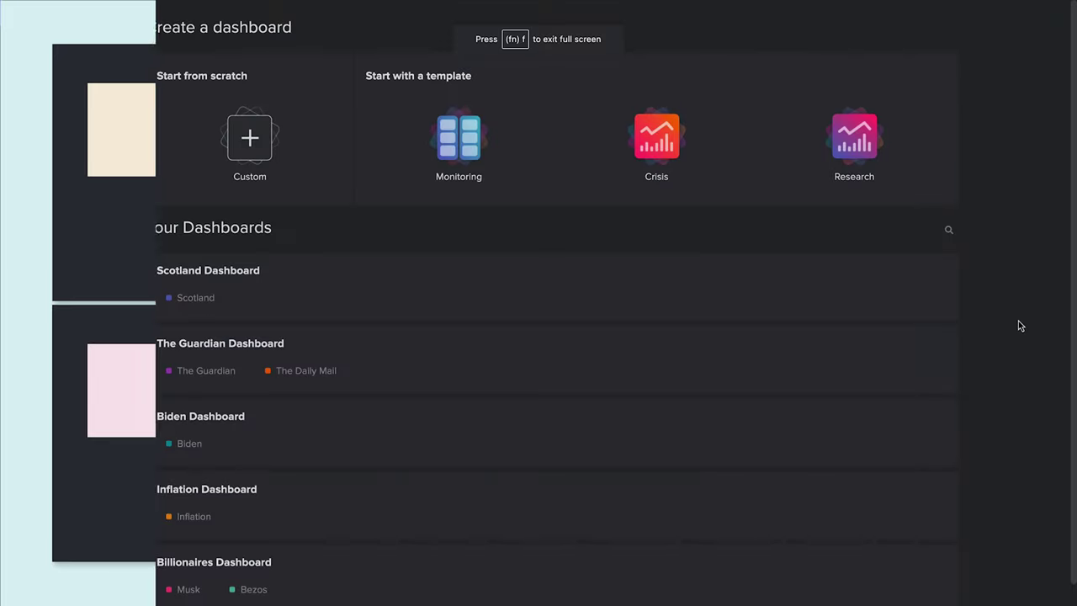
- Open the Inflation Dashboard and the Inflation articles column's options menu
{"action": "left_click", "coordinate": [270, 495]}
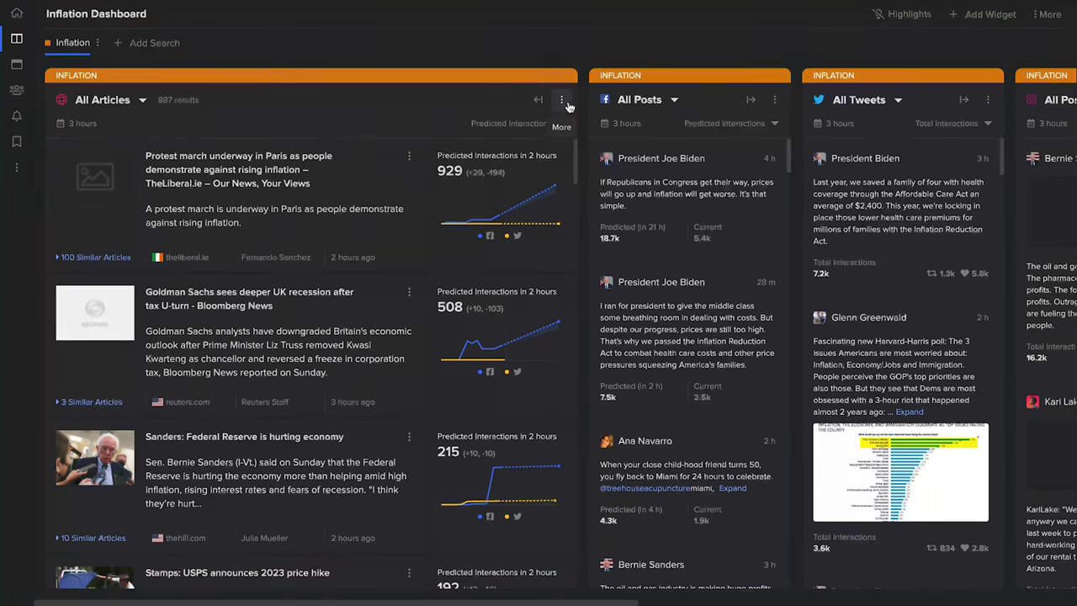
{"action": "left_click", "coordinate": [566, 102]}
{"action": "mouse_move", "coordinate": [505, 171]}
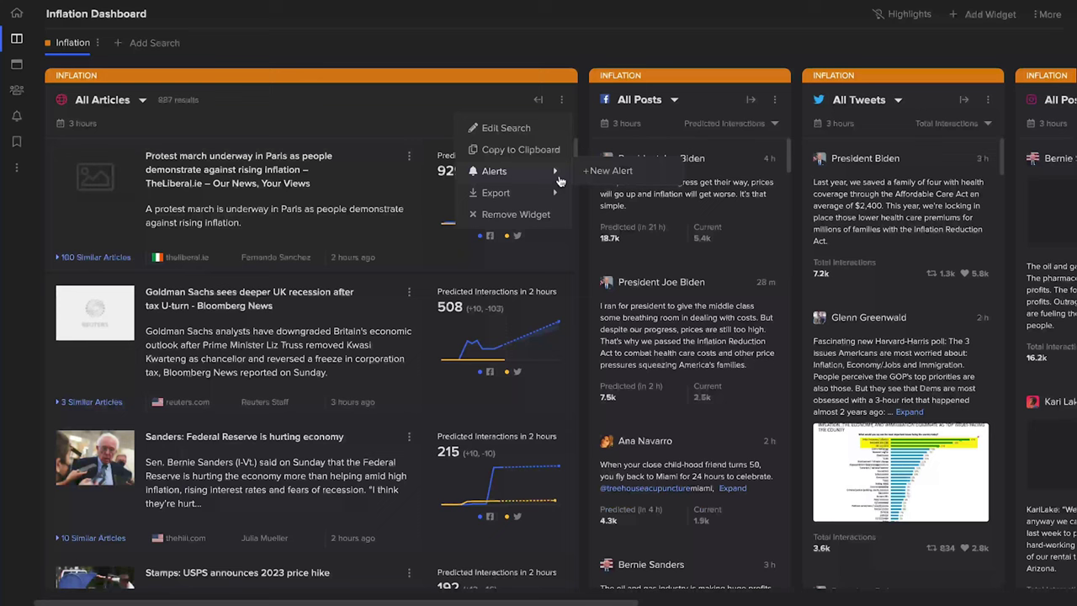
- Start a new Inflation alert, keeping Web as its network
{"action": "left_click", "coordinate": [648, 172]}
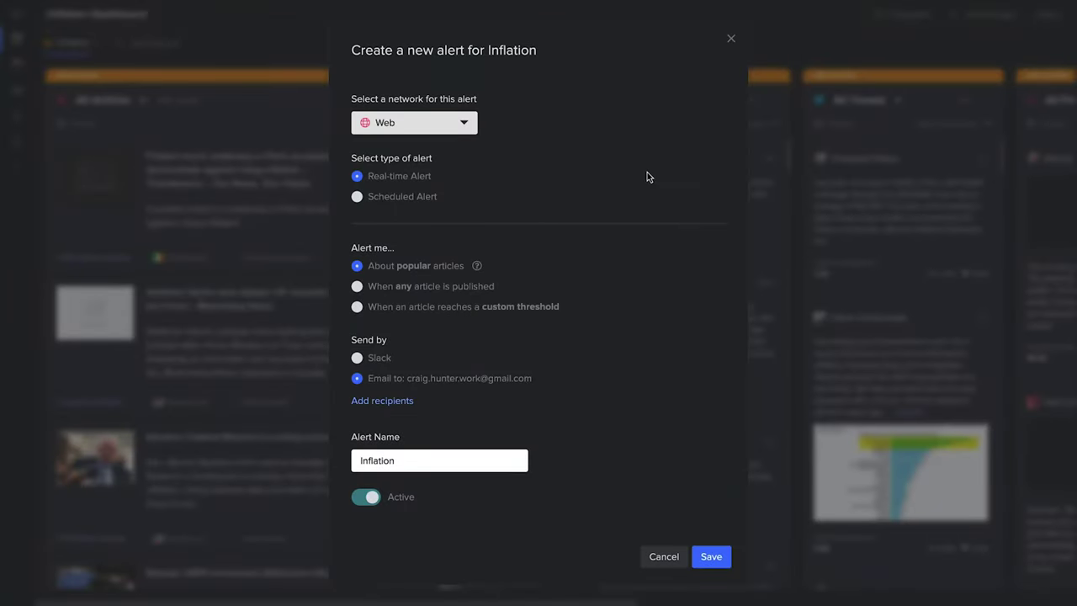
{"action": "left_click", "coordinate": [474, 128]}
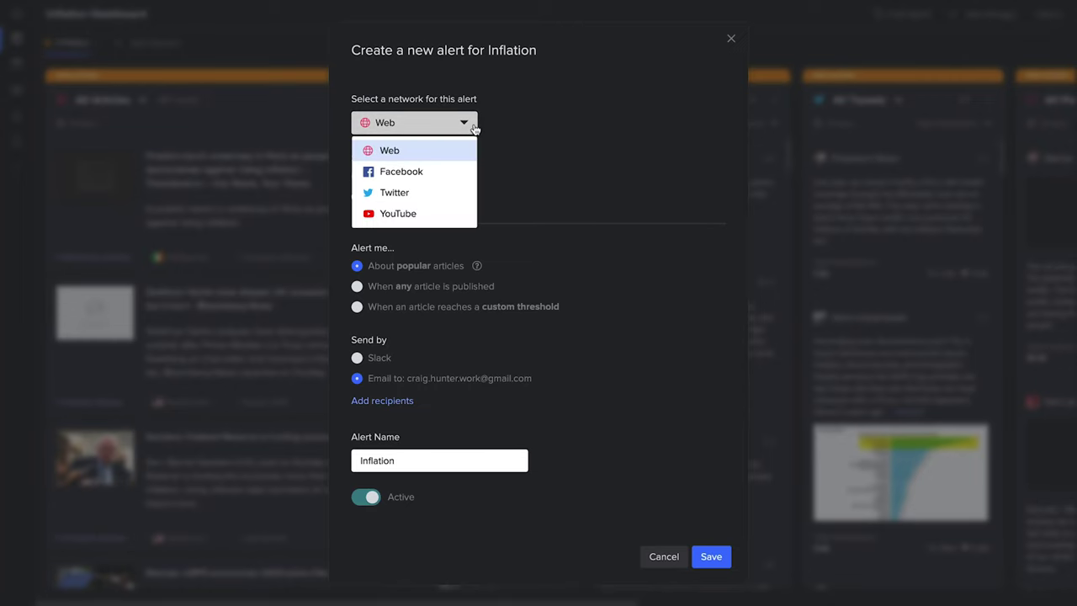
{"action": "left_click", "coordinate": [474, 128]}
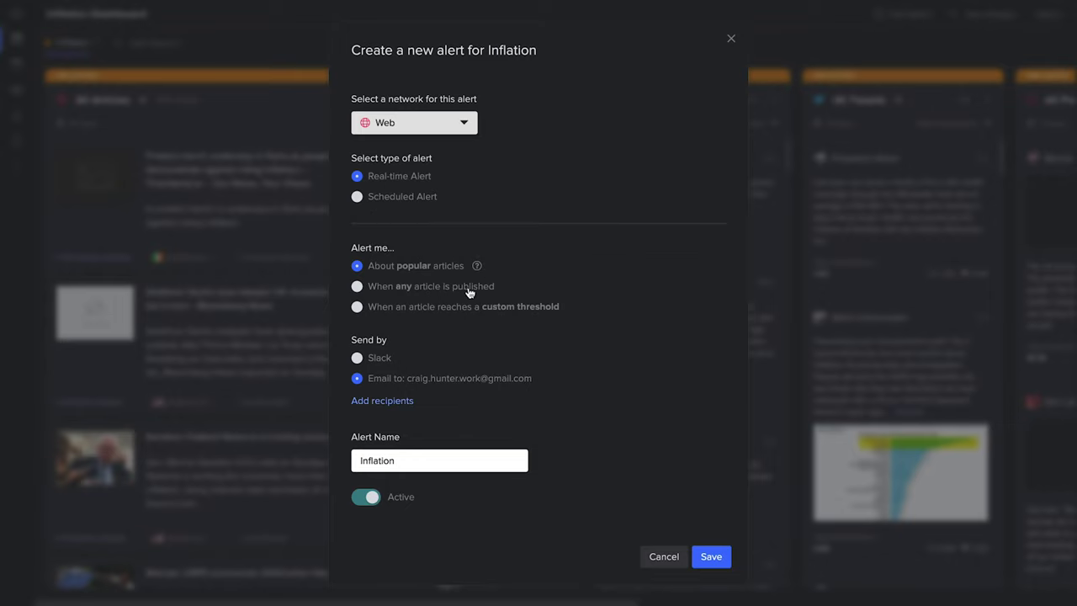
- Set the Inflation alert trigger to 'When any article is published'
{"action": "left_click", "coordinate": [470, 292]}
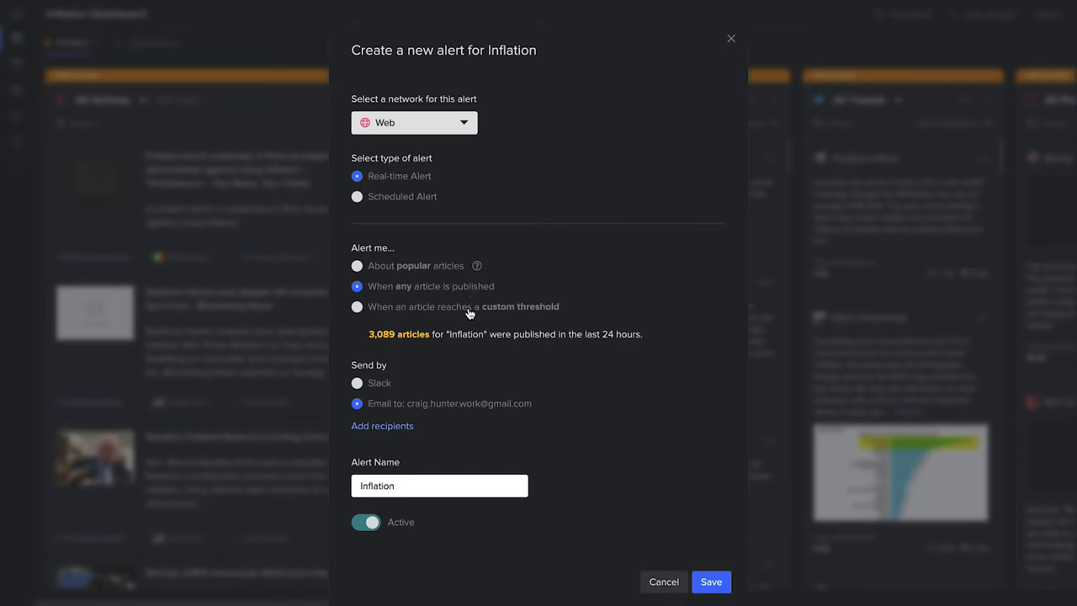
- Try a custom threshold using Predicted Interactions over a 12 hours window
{"action": "left_click", "coordinate": [469, 313]}
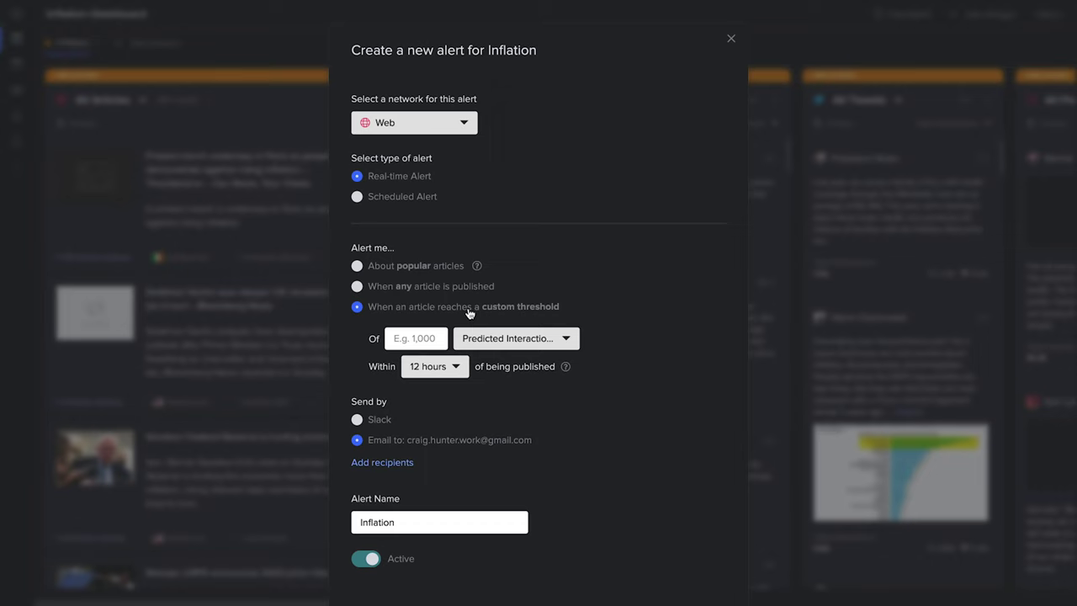
{"action": "left_click", "coordinate": [569, 341]}
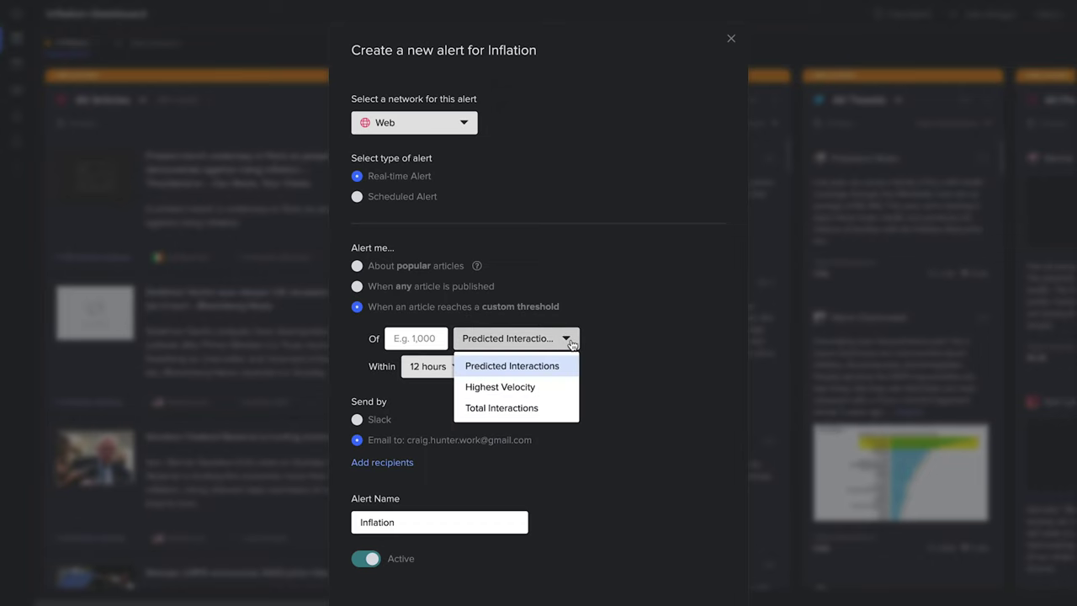
{"action": "left_click", "coordinate": [570, 341]}
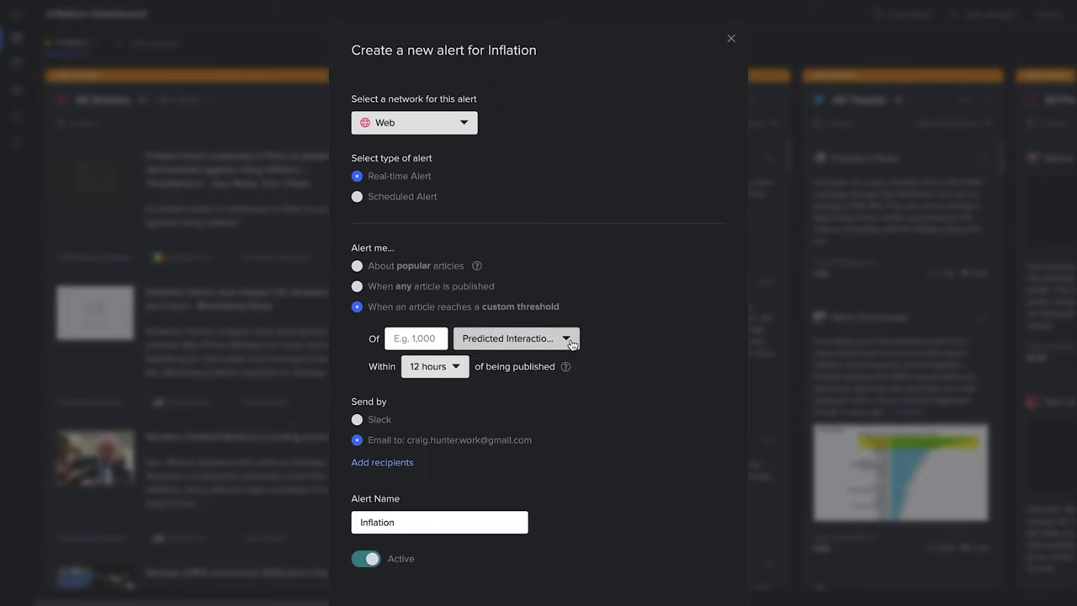
{"action": "left_click", "coordinate": [463, 370]}
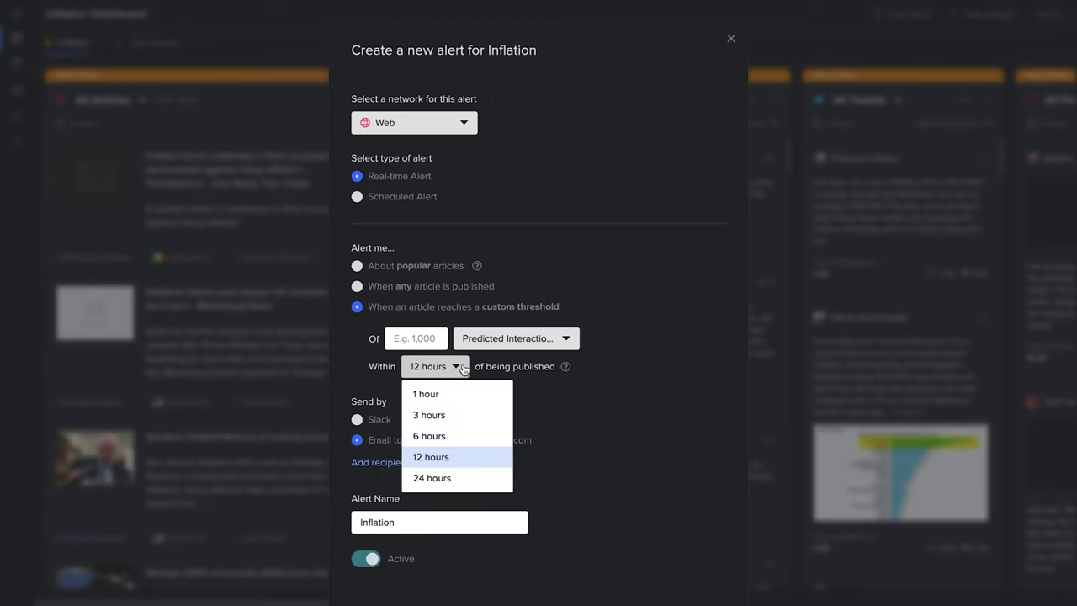
{"action": "left_click", "coordinate": [462, 370]}
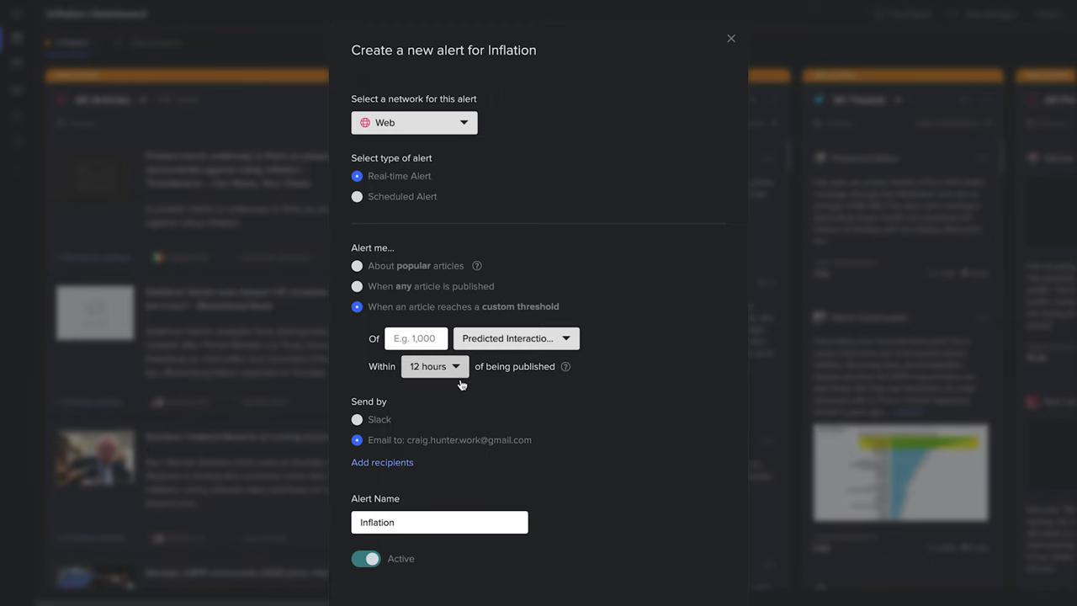
- Deliver the alert to the matching Slack user and revert the trigger to popular articles
{"action": "left_click", "coordinate": [391, 423]}
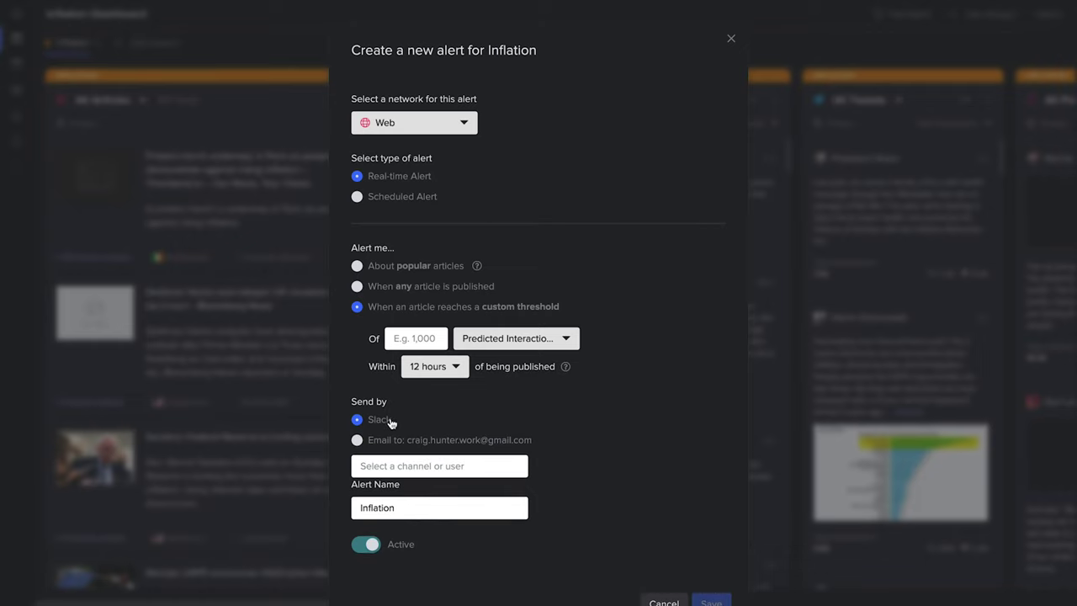
{"action": "left_click", "coordinate": [402, 464]}
{"action": "type", "text": "cra"}
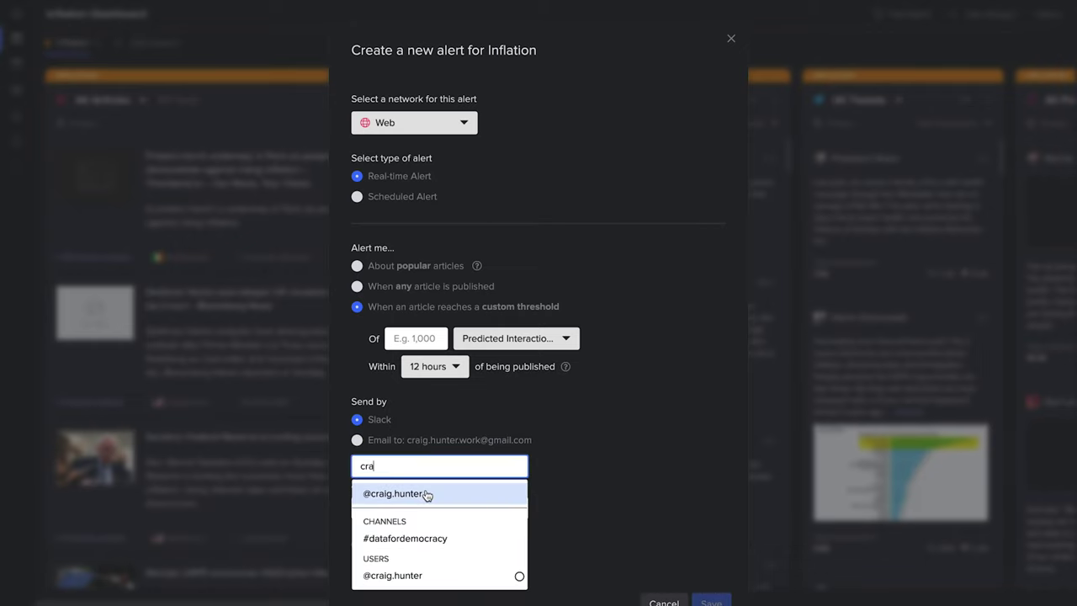
{"action": "left_click", "coordinate": [425, 494]}
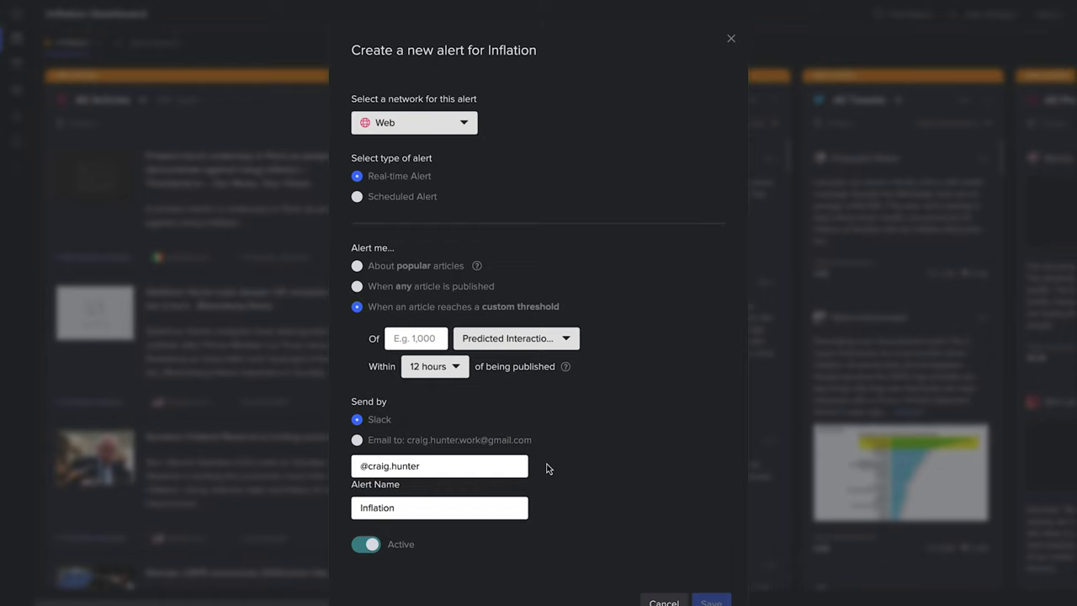
{"action": "left_click", "coordinate": [364, 268]}
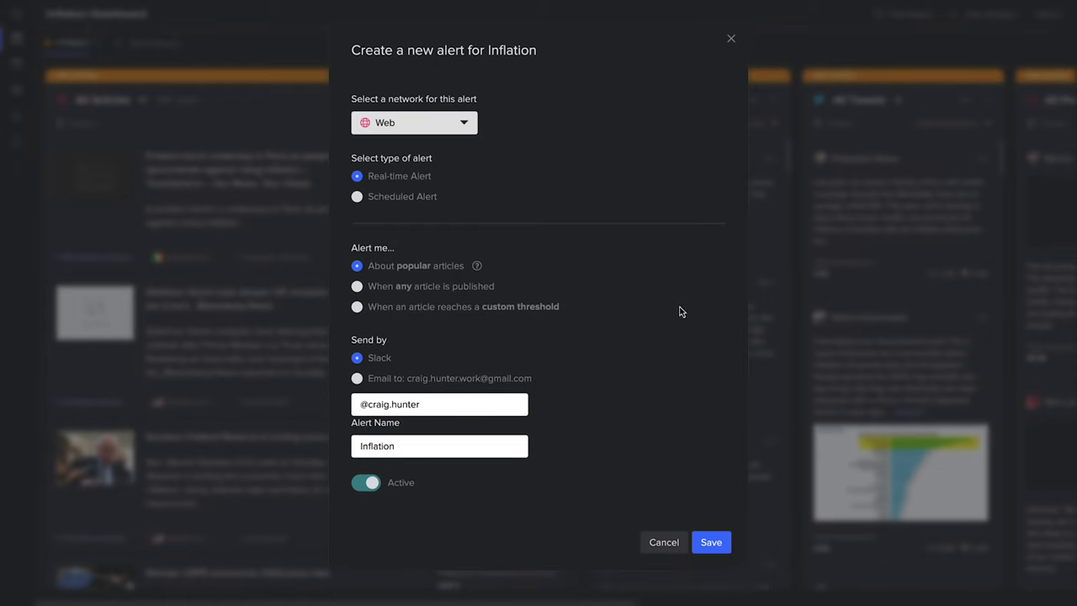
- Save the real-time Inflation alert and start a second, scheduled Inflation alert
{"action": "left_click", "coordinate": [704, 544]}
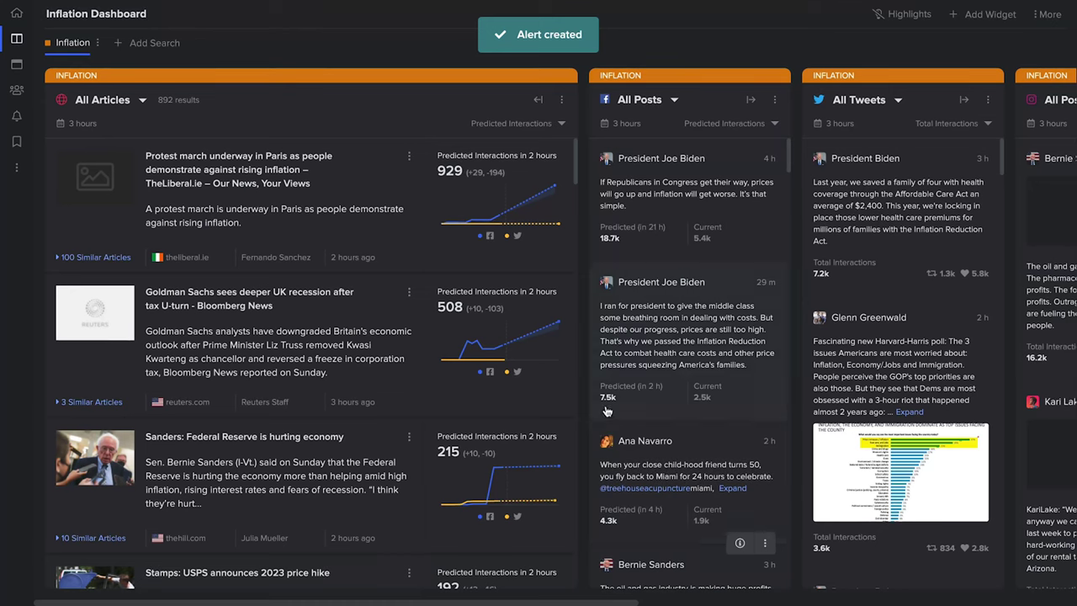
{"action": "left_click", "coordinate": [562, 101]}
{"action": "mouse_move", "coordinate": [495, 171]}
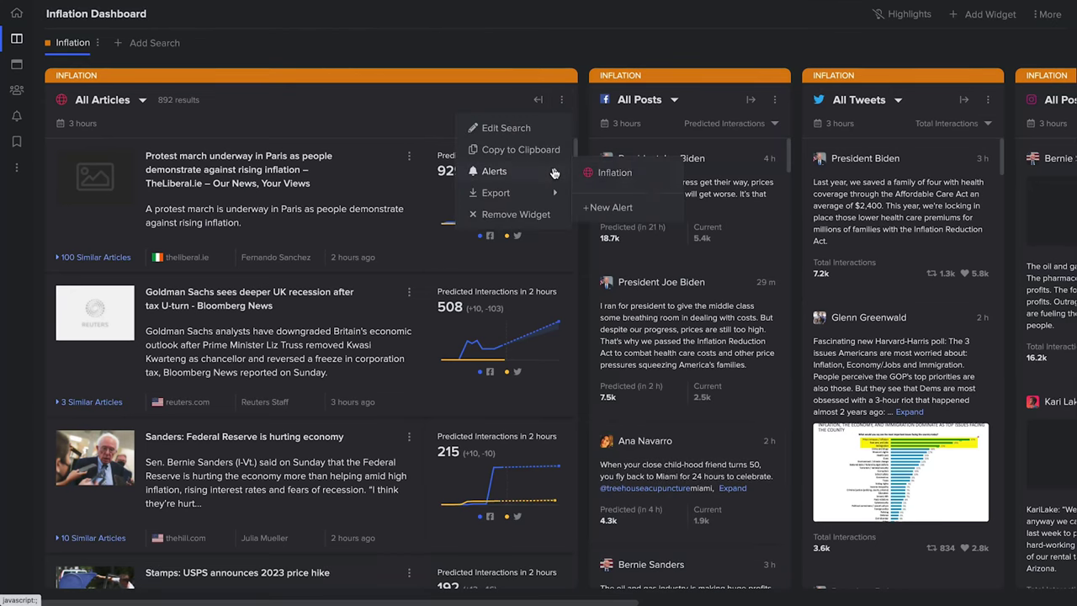
{"action": "left_click", "coordinate": [655, 207]}
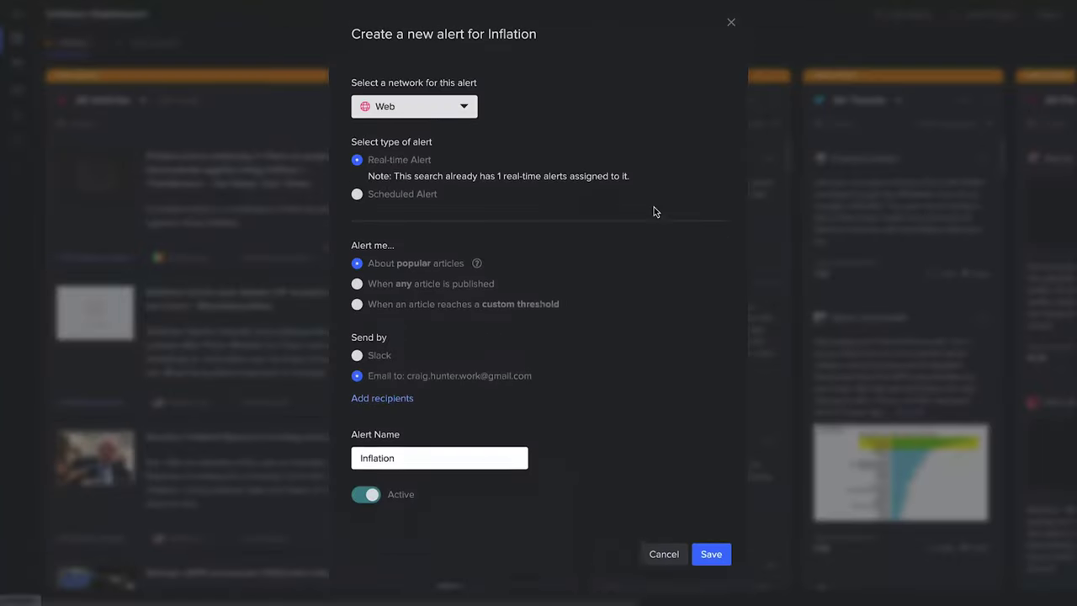
{"action": "left_click", "coordinate": [427, 215]}
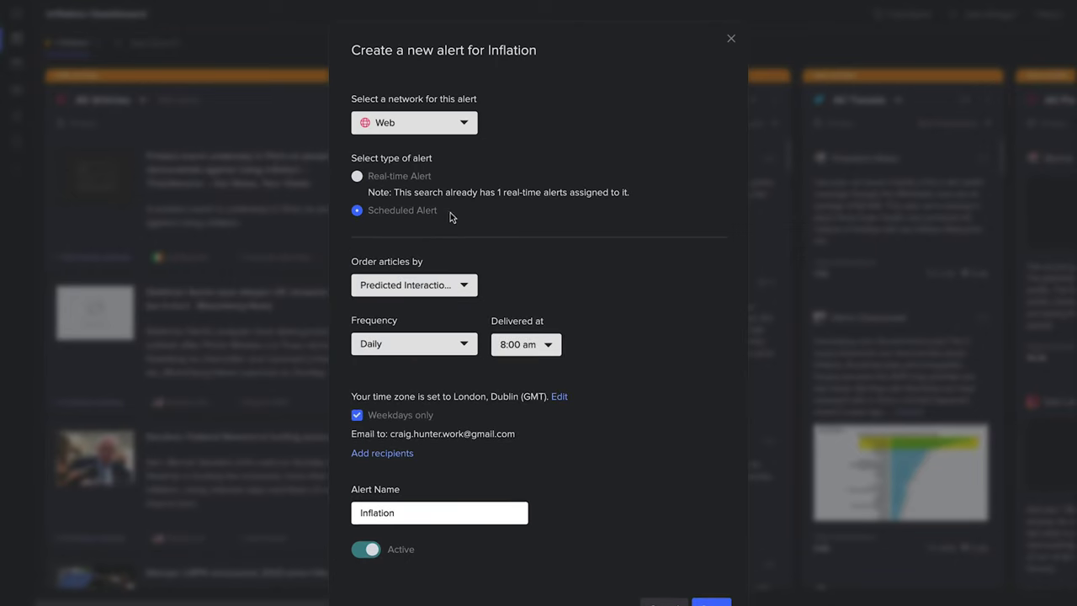
- Keep Predicted Interactions ordering, Daily frequency and 8:00 am delivery for the scheduled alert
{"action": "left_click", "coordinate": [466, 288]}
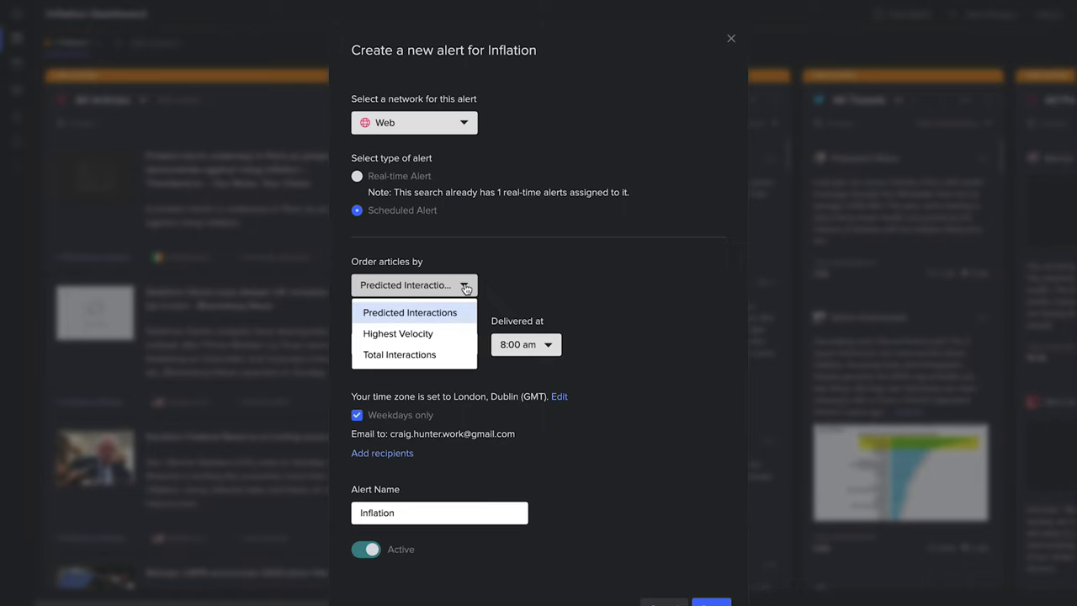
{"action": "left_click", "coordinate": [465, 288]}
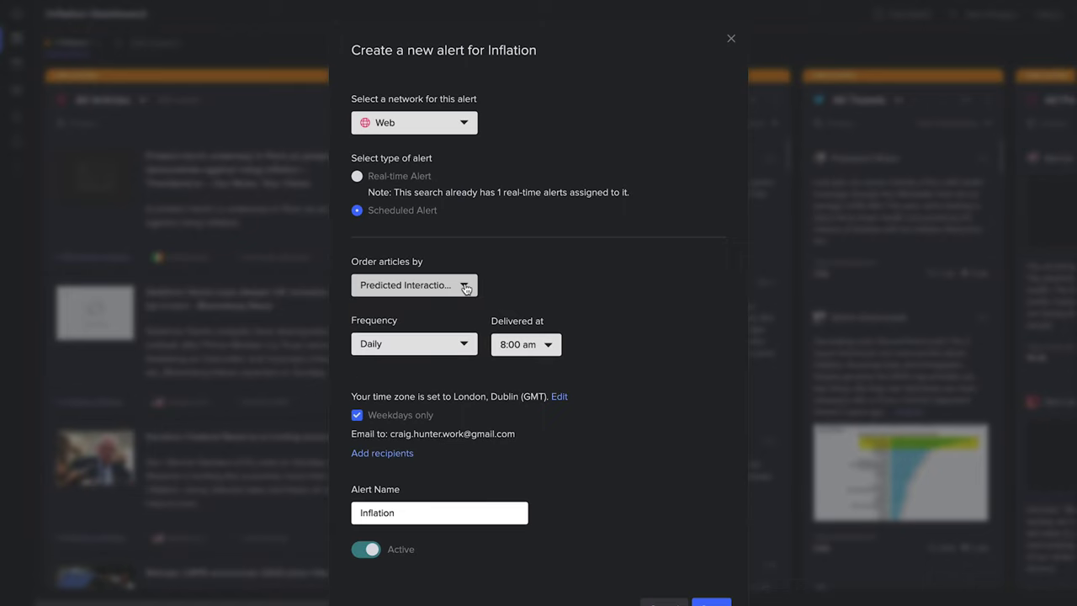
{"action": "left_click", "coordinate": [467, 345]}
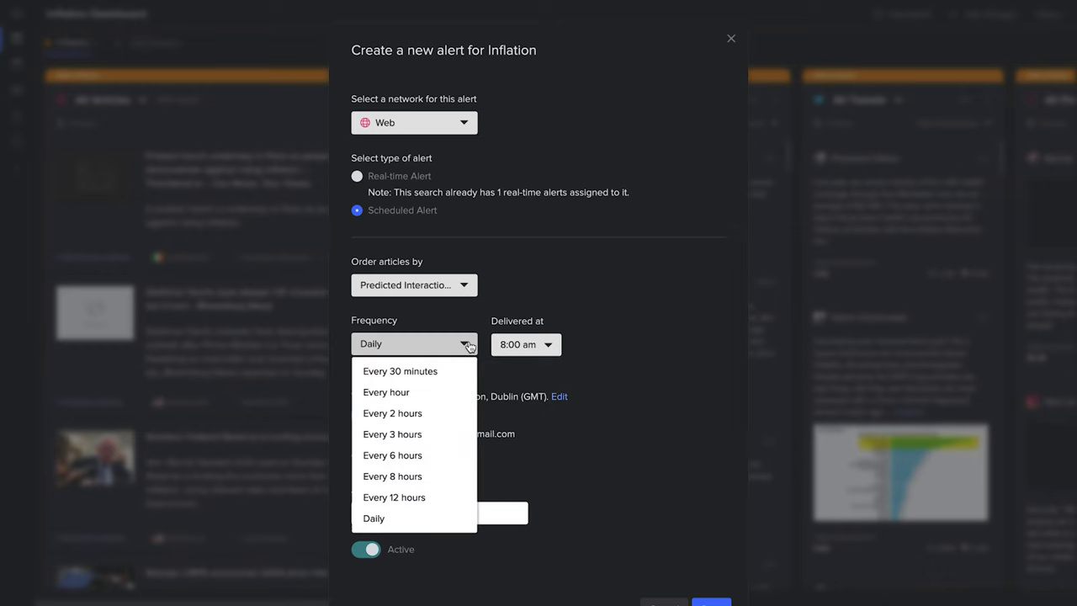
{"action": "left_click", "coordinate": [468, 346]}
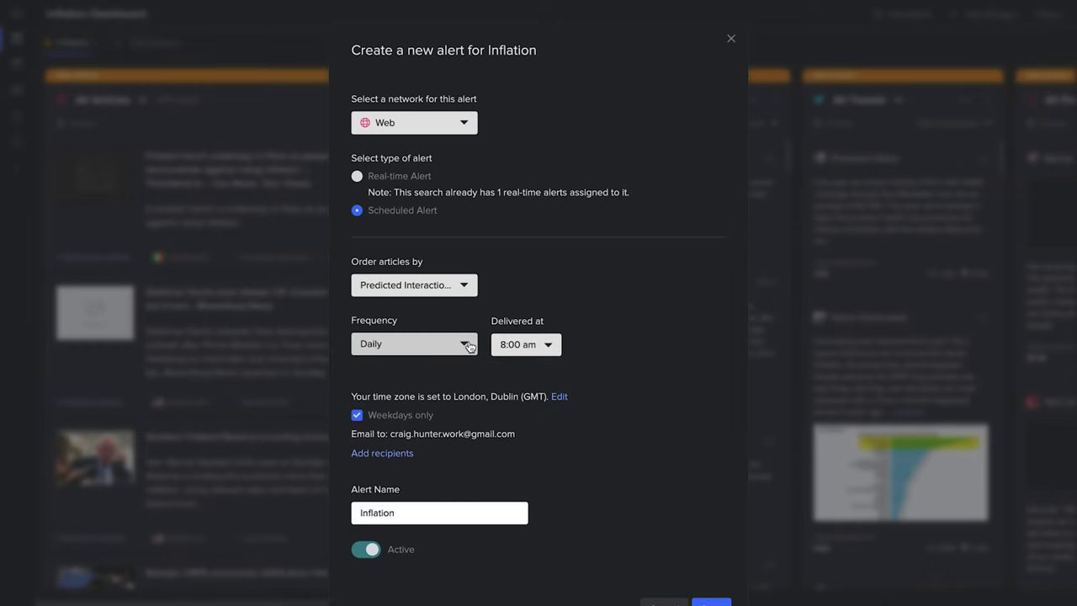
{"action": "left_click", "coordinate": [552, 346]}
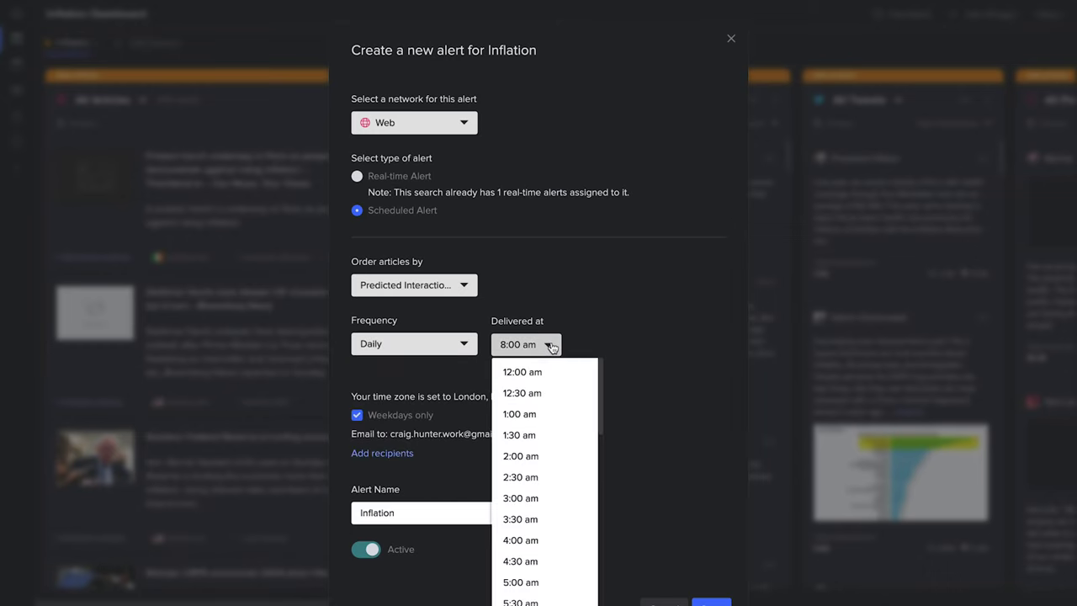
{"action": "left_click", "coordinate": [552, 347]}
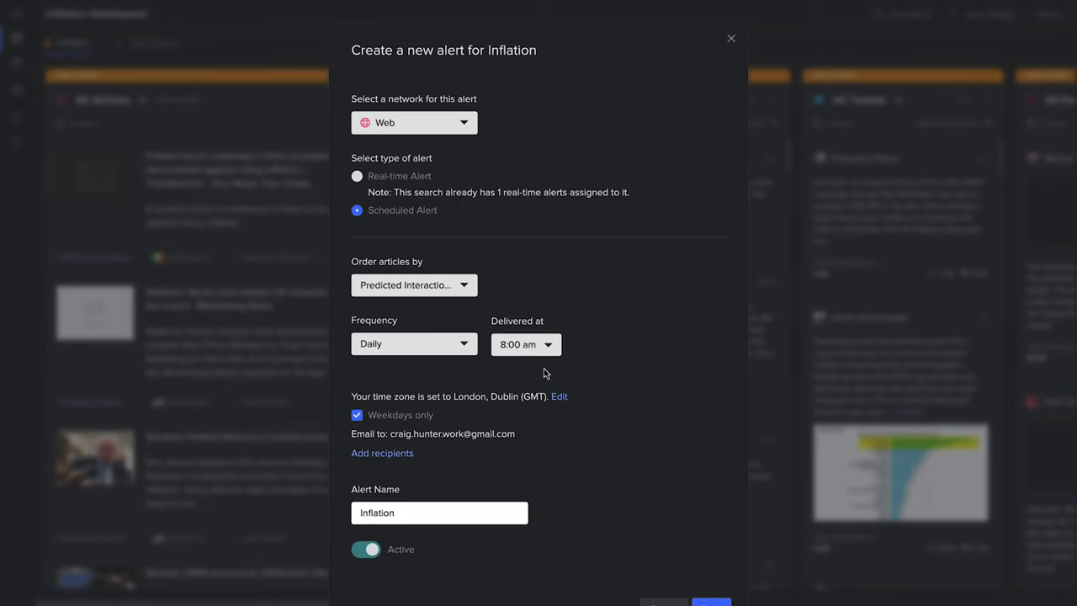
- Append 'Daily' to the alert name, making it 'Inflation Daily', and save
{"action": "scroll", "coordinate": [544, 424], "scroll_direction": "down", "scroll_amount": 1}
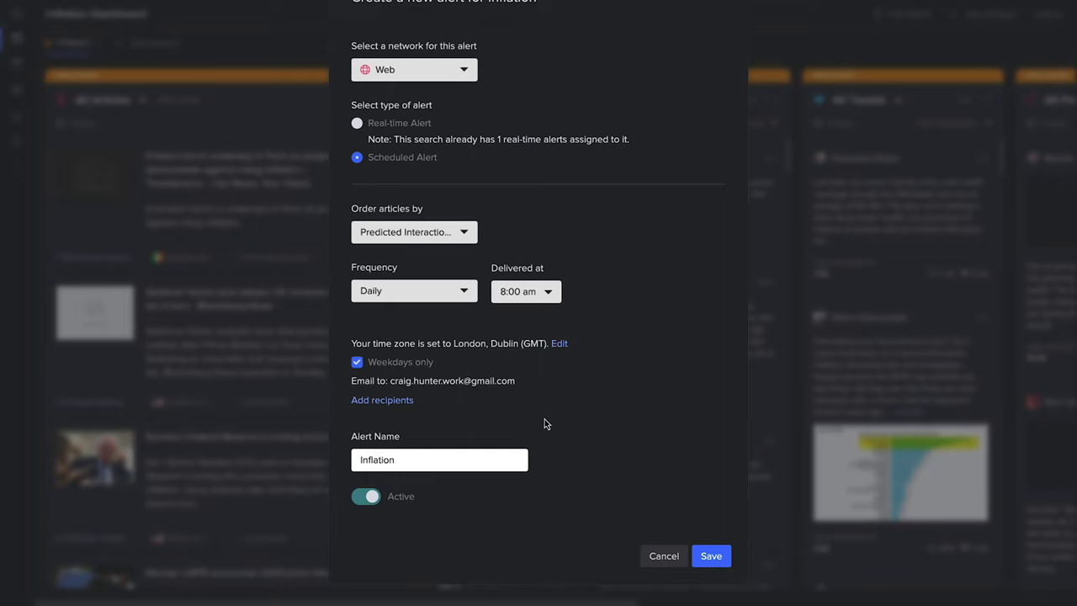
{"action": "double_click", "coordinate": [510, 459]}
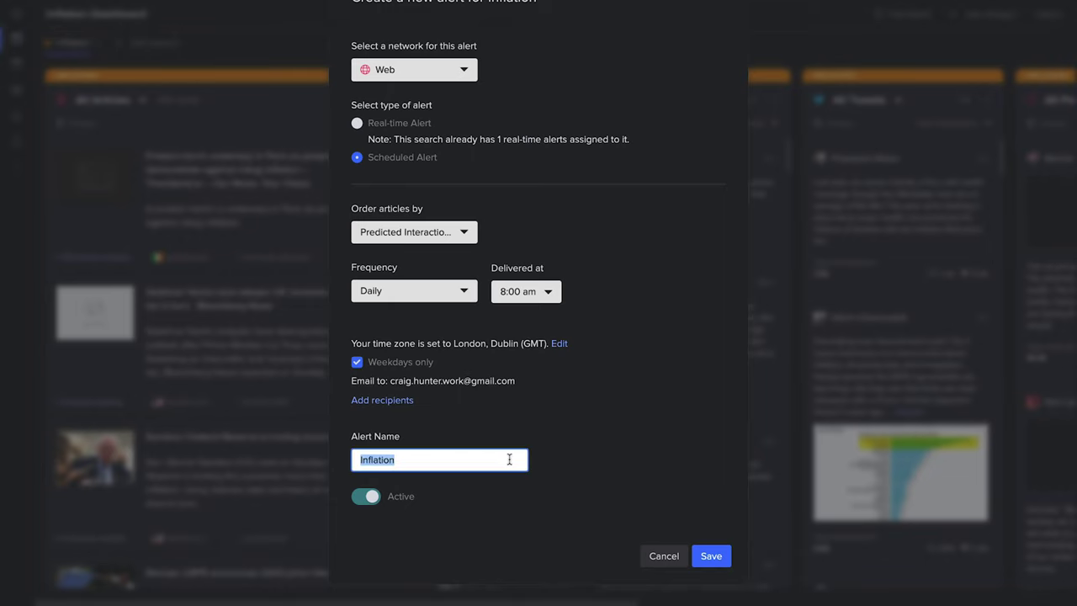
{"action": "key", "text": "Right"}
{"action": "type", "text": "Daily"}
{"action": "left_click", "coordinate": [712, 557]}
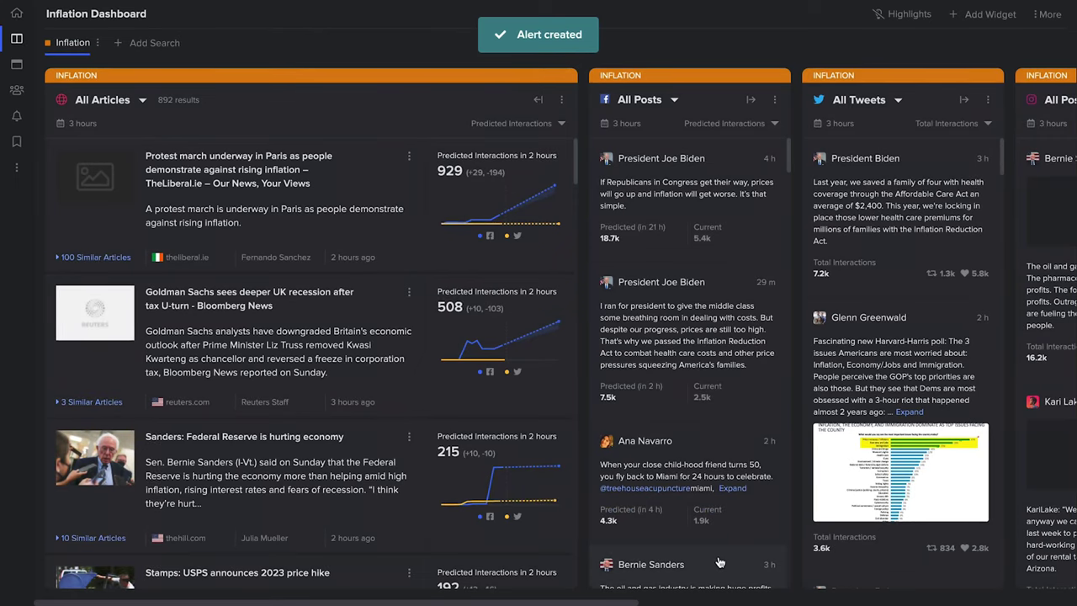
- Open the Alerts Centre from the sidebar bell to review both Inflation alerts
{"action": "left_click", "coordinate": [18, 117]}
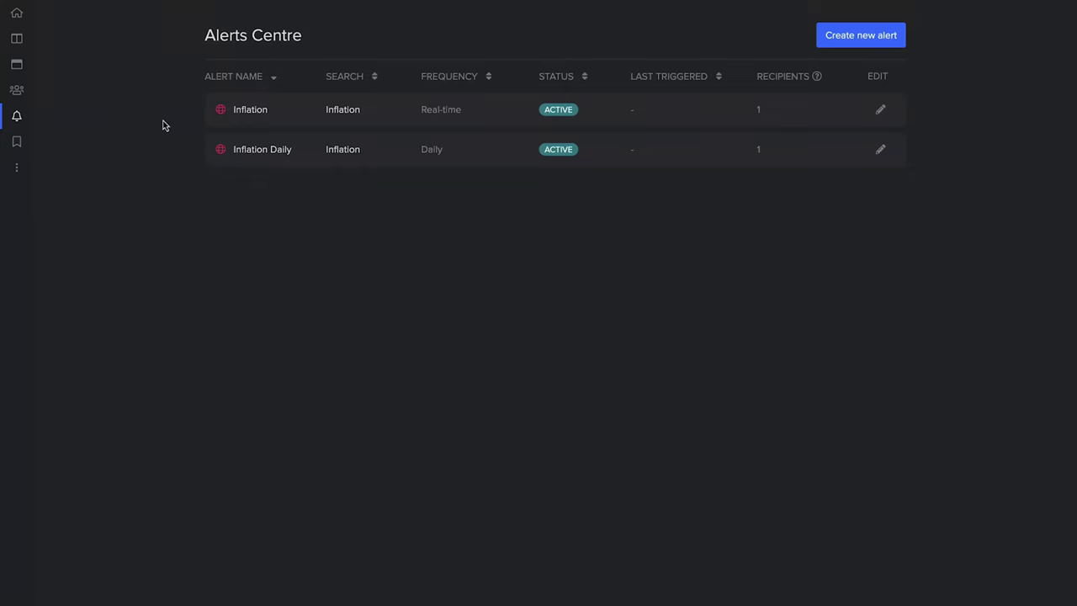